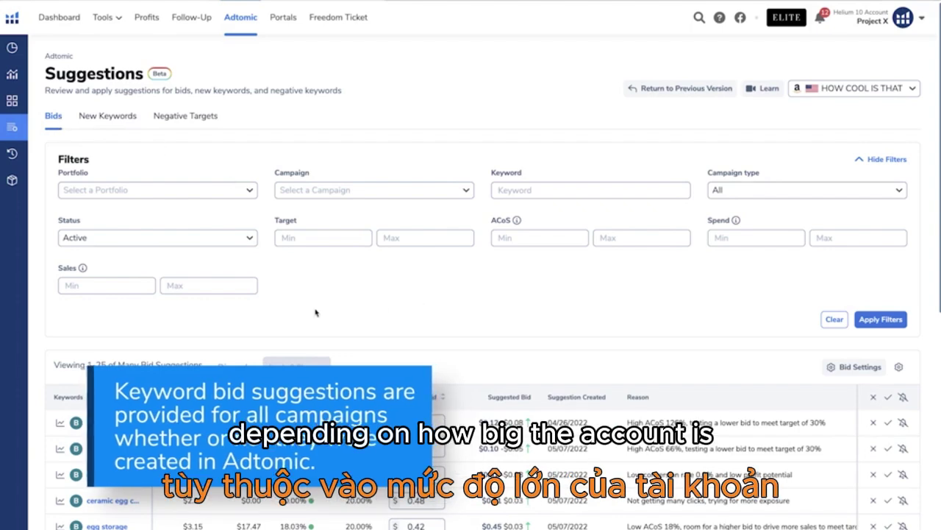
Step: Review the keyword bid suggestions with their ACoS targets and reasons, and view the campaign details of the coffin keyword
{"action": "scroll", "coordinate": [419, 308], "scroll_direction": "down", "scroll_amount": 3}
{"action": "scroll", "coordinate": [470, 294], "scroll_direction": "down", "scroll_amount": 4}
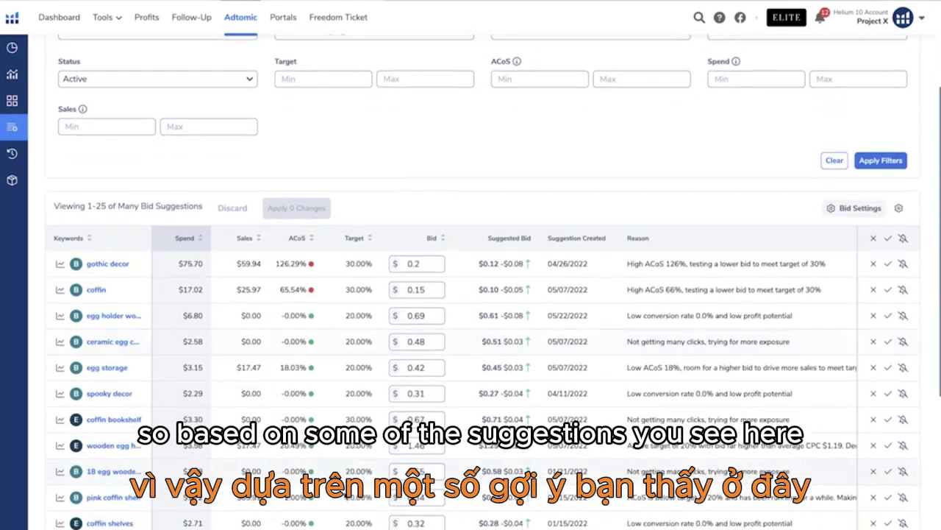
{"action": "scroll", "coordinate": [471, 294], "scroll_direction": "up", "scroll_amount": 4}
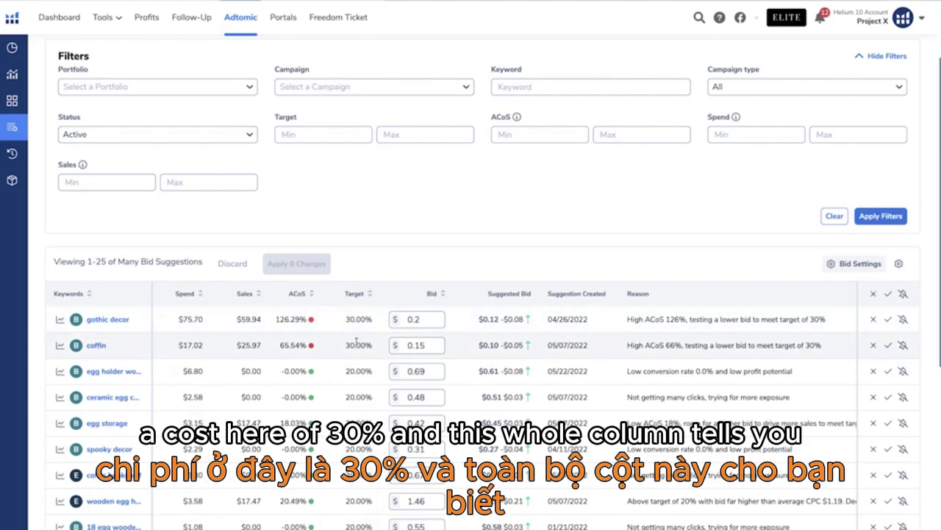
{"action": "scroll", "coordinate": [364, 498], "scroll_direction": "down", "scroll_amount": 1}
{"action": "scroll", "coordinate": [364, 487], "scroll_direction": "down", "scroll_amount": 5}
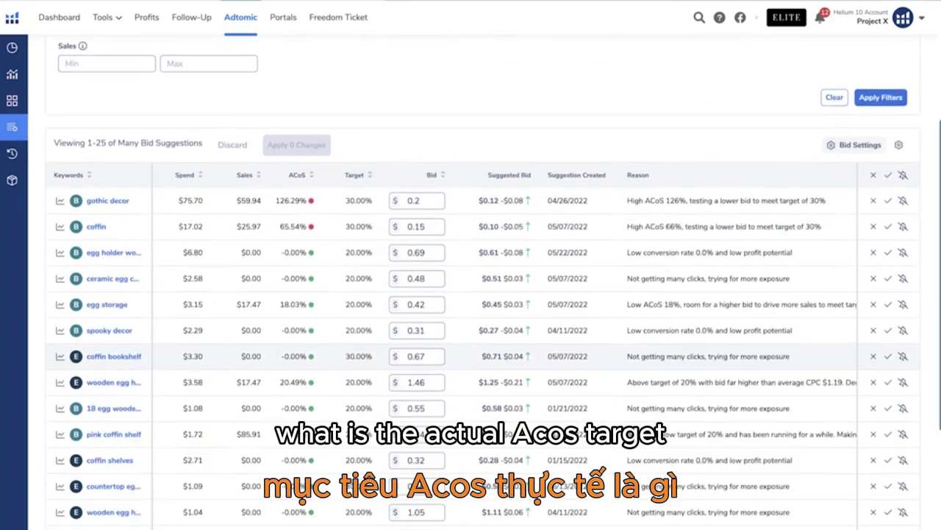
{"action": "scroll", "coordinate": [364, 487], "scroll_direction": "up", "scroll_amount": 5}
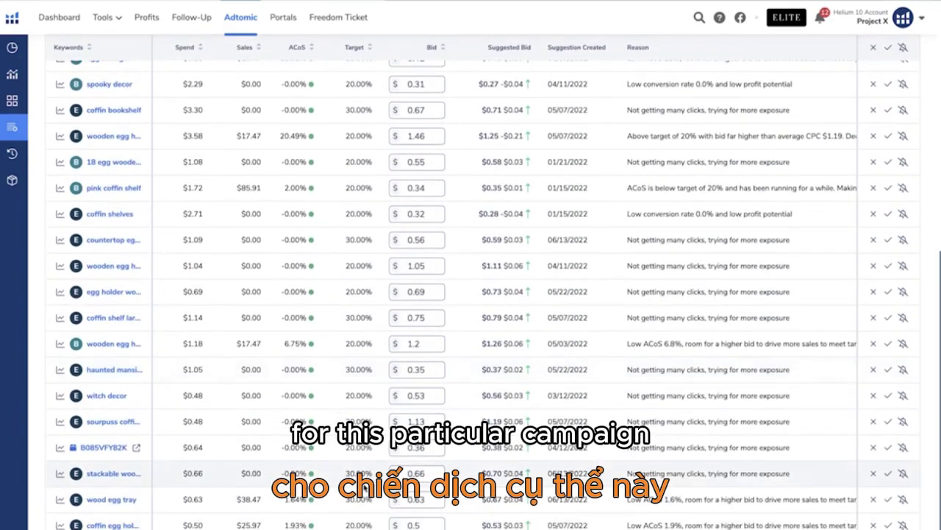
{"action": "scroll", "coordinate": [365, 487], "scroll_direction": "down", "scroll_amount": 1}
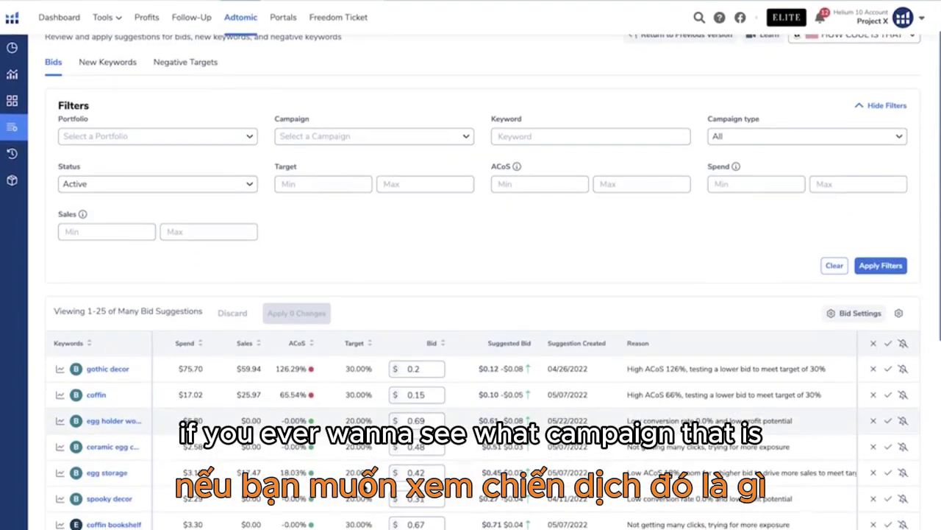
{"action": "mouse_move", "coordinate": [77, 394]}
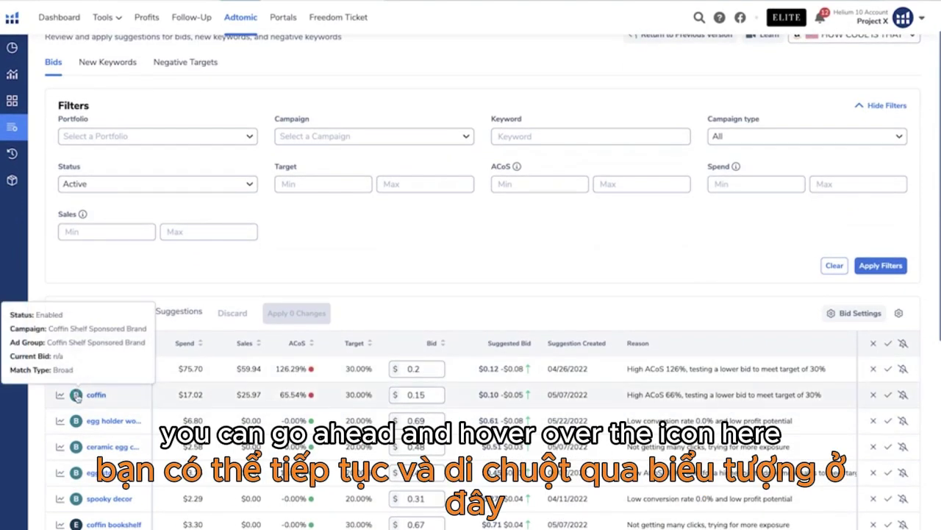
Step: Look at the campaign and portfolio filter options for the bid suggestions without choosing any
{"action": "left_click", "coordinate": [446, 138]}
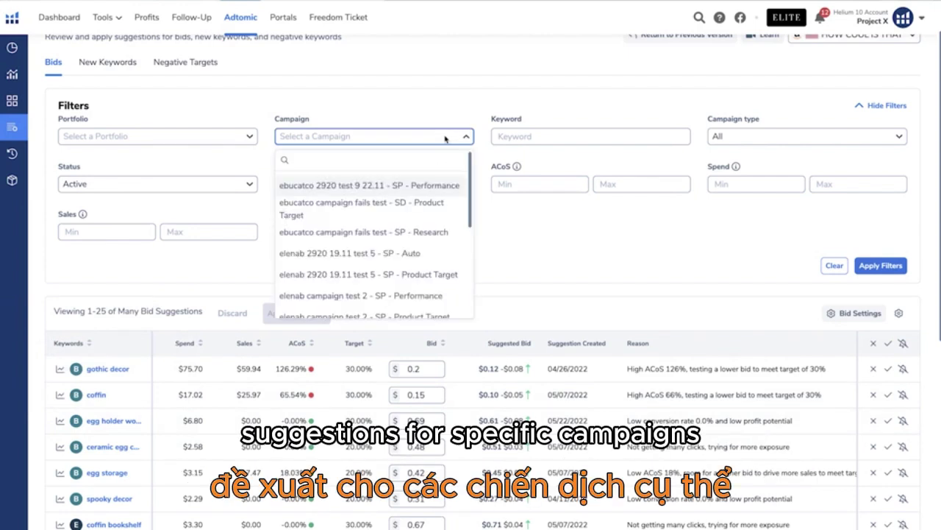
{"action": "left_click", "coordinate": [149, 139]}
{"action": "left_click", "coordinate": [148, 139]}
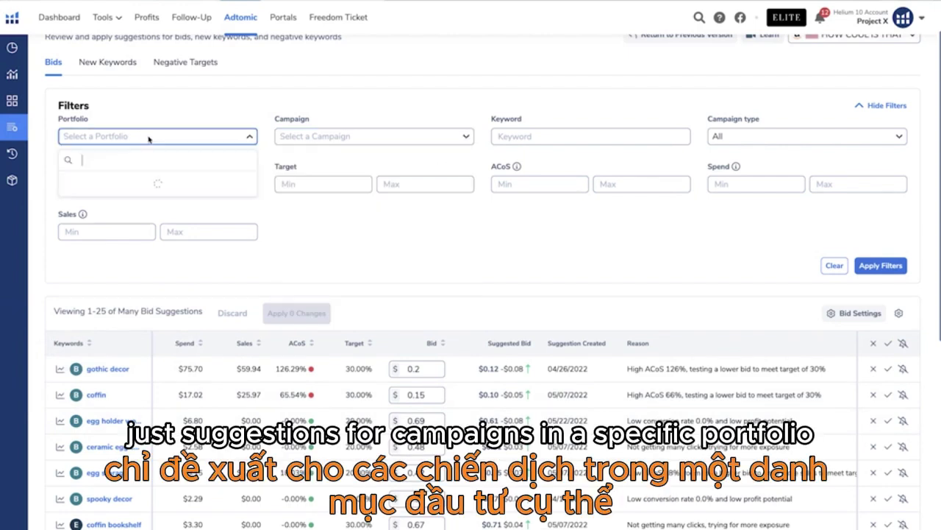
{"action": "left_click", "coordinate": [430, 249]}
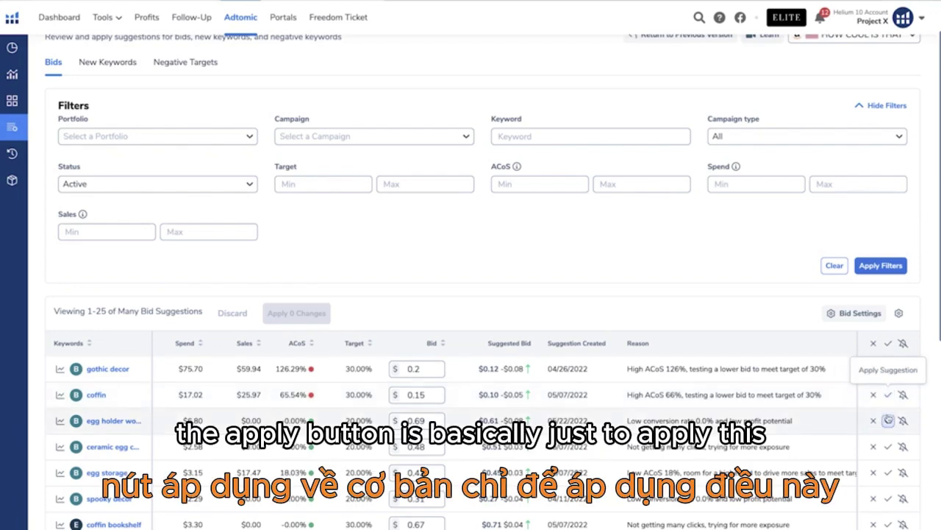
Step: Mark the egg holder, coffin and gothic decor bid suggestions and the rest of the list for applying, and clear the whole selection
{"action": "left_click", "coordinate": [888, 419]}
{"action": "left_click", "coordinate": [888, 394]}
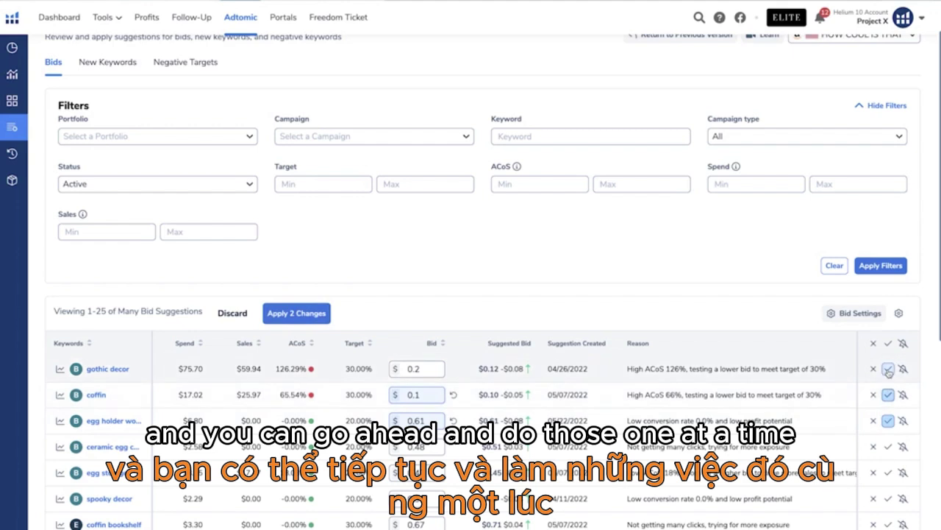
{"action": "left_click", "coordinate": [888, 369]}
{"action": "left_click", "coordinate": [888, 343]}
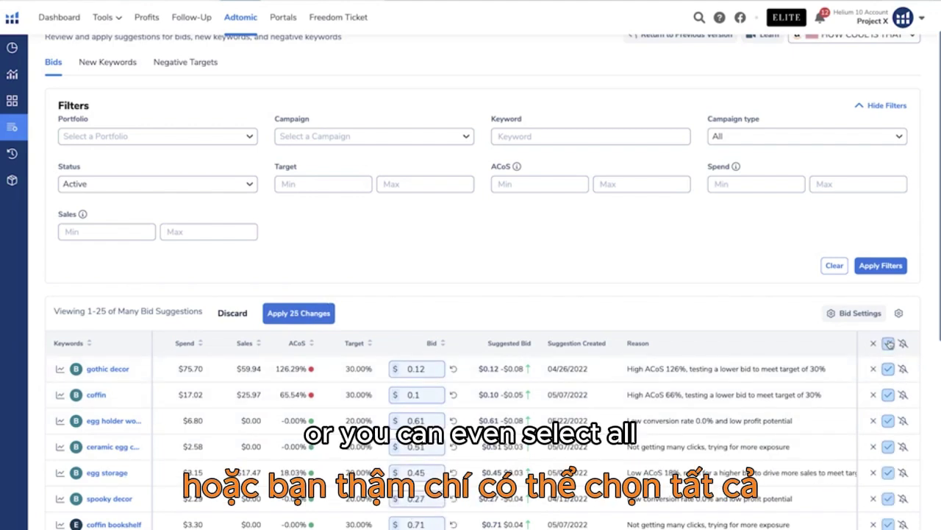
{"action": "left_click", "coordinate": [889, 343]}
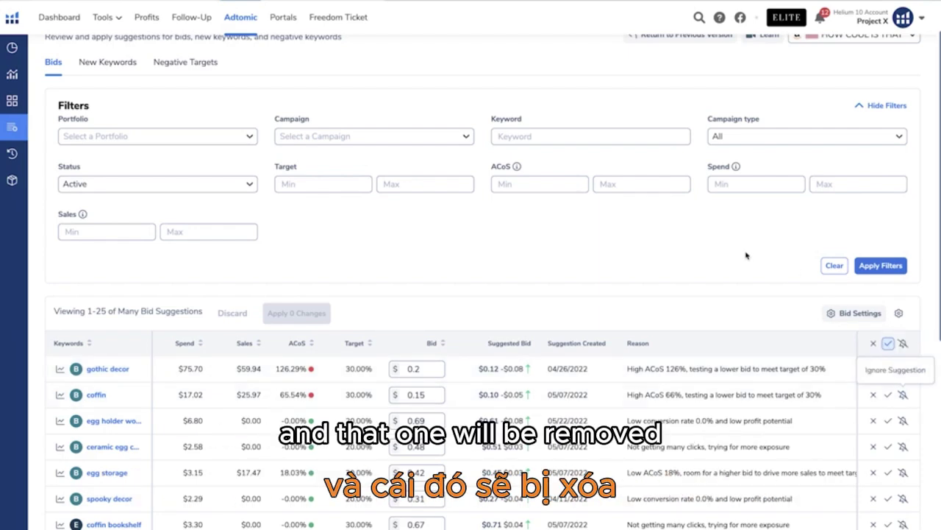
Step: Show the new keyword suggestions, sort them by sales, and check the apply option for coffin shelf large
{"action": "scroll", "coordinate": [742, 256], "scroll_direction": "up", "scroll_amount": 1}
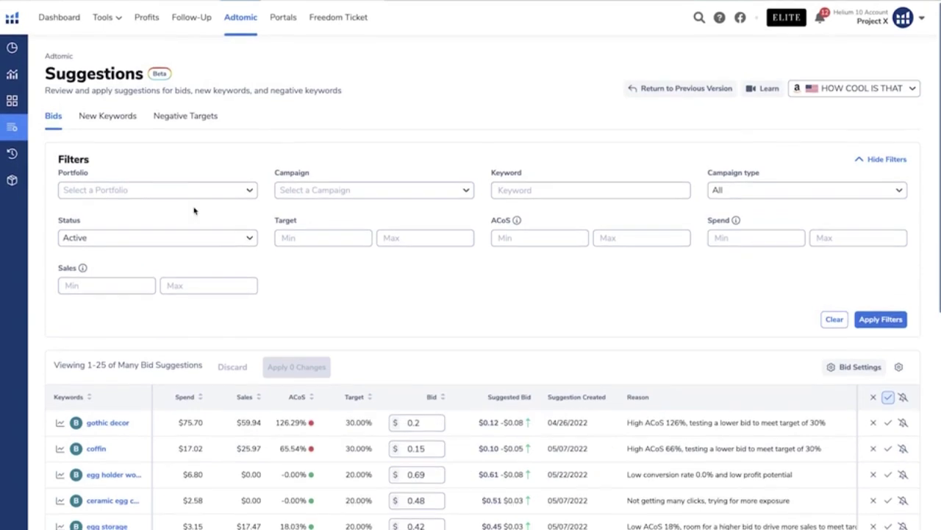
{"action": "left_click", "coordinate": [124, 118]}
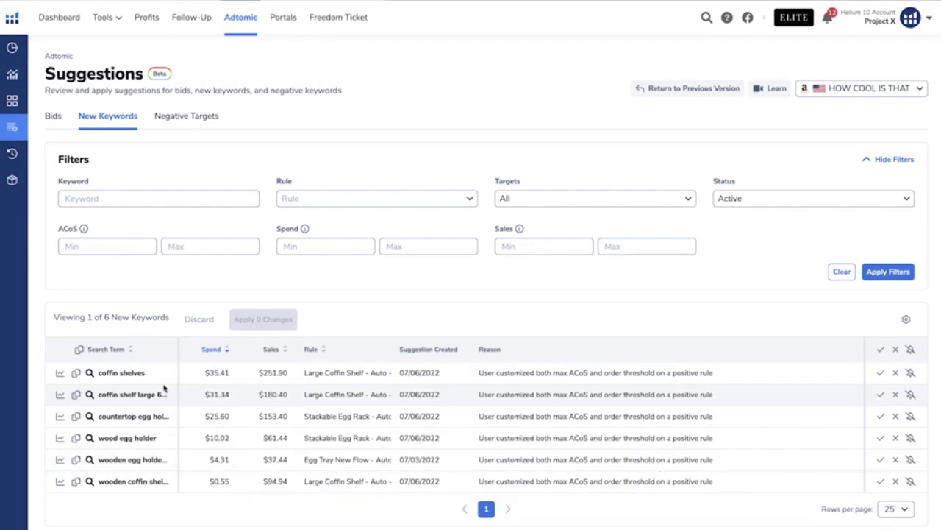
{"action": "left_click", "coordinate": [287, 355]}
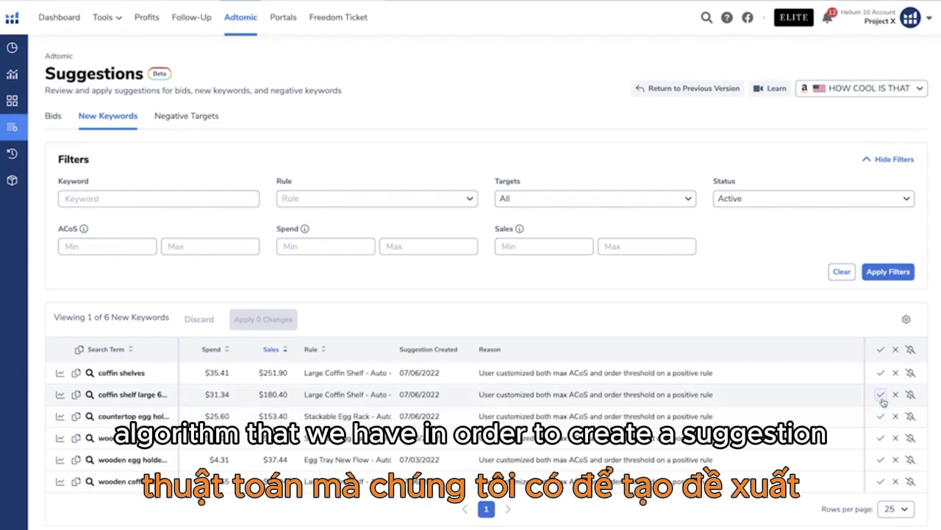
{"action": "mouse_move", "coordinate": [881, 394]}
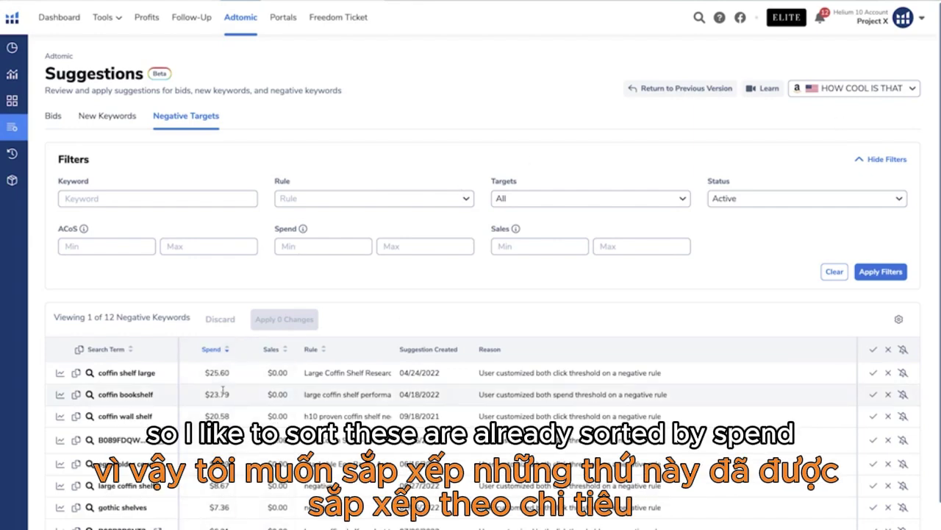
Step: Examine the negative target suggestions and preview which campaigns and ad groups each search term would be added to
{"action": "scroll", "coordinate": [228, 355], "scroll_direction": "down", "scroll_amount": 2}
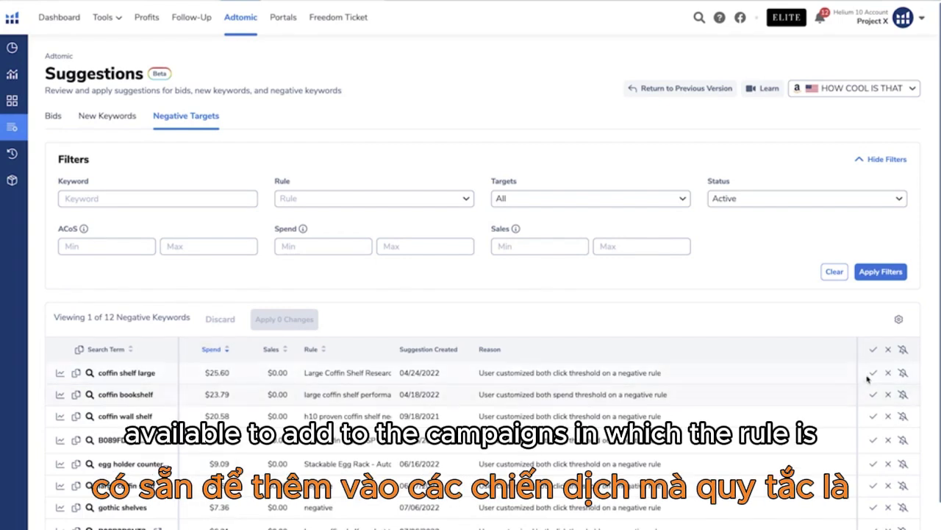
{"action": "mouse_move", "coordinate": [873, 374]}
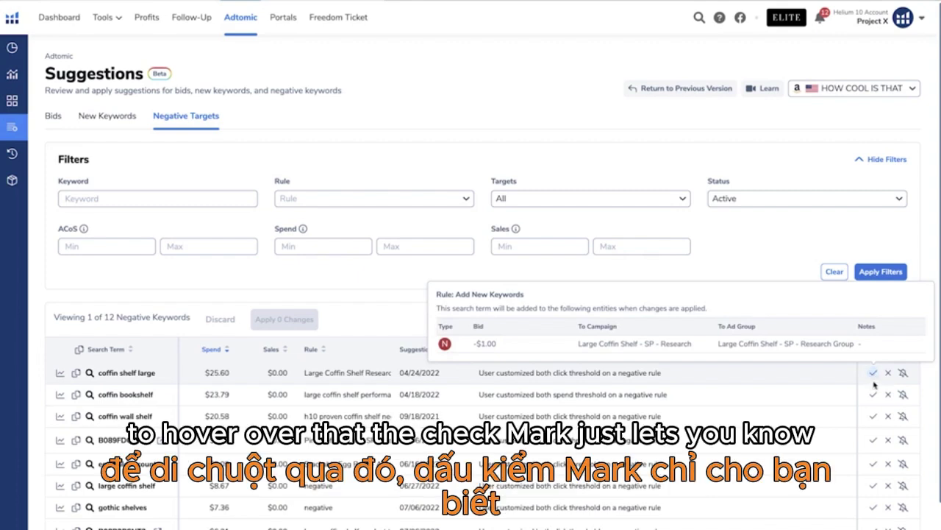
{"action": "mouse_move", "coordinate": [873, 396]}
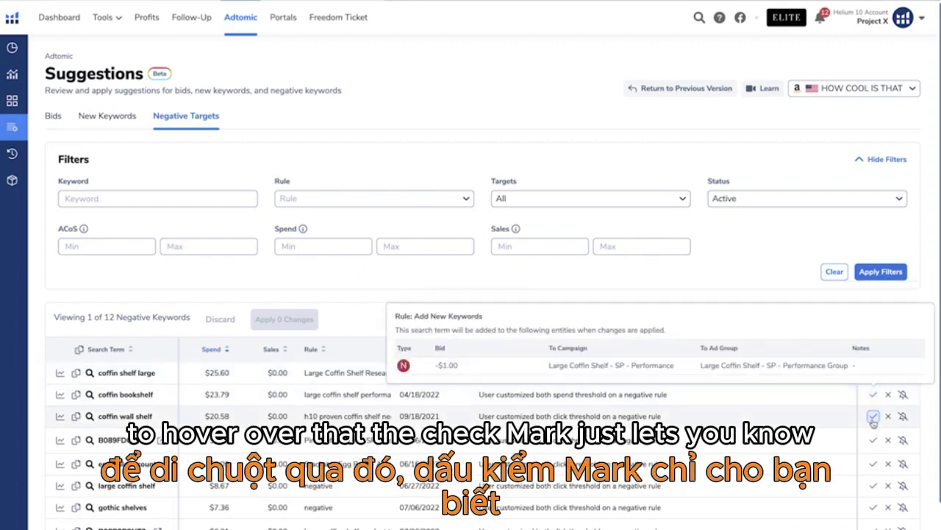
{"action": "mouse_move", "coordinate": [873, 417]}
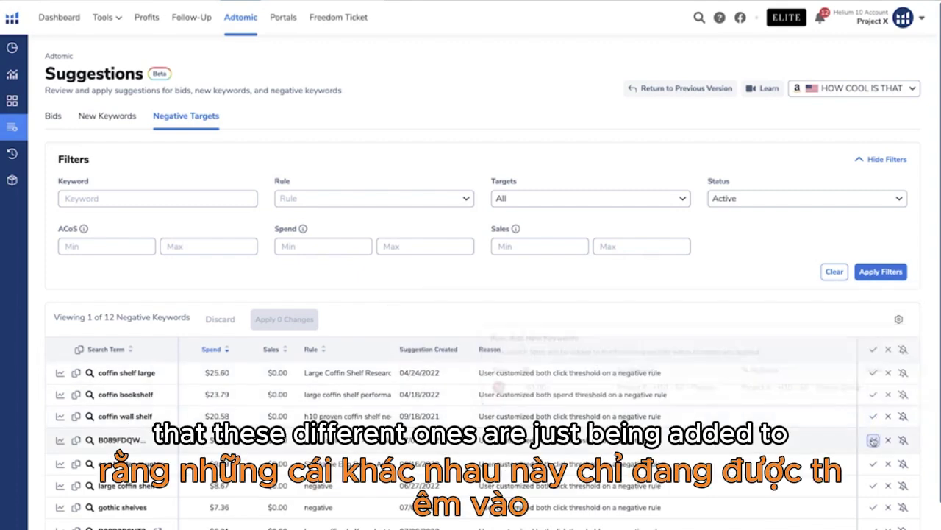
{"action": "mouse_move", "coordinate": [874, 441]}
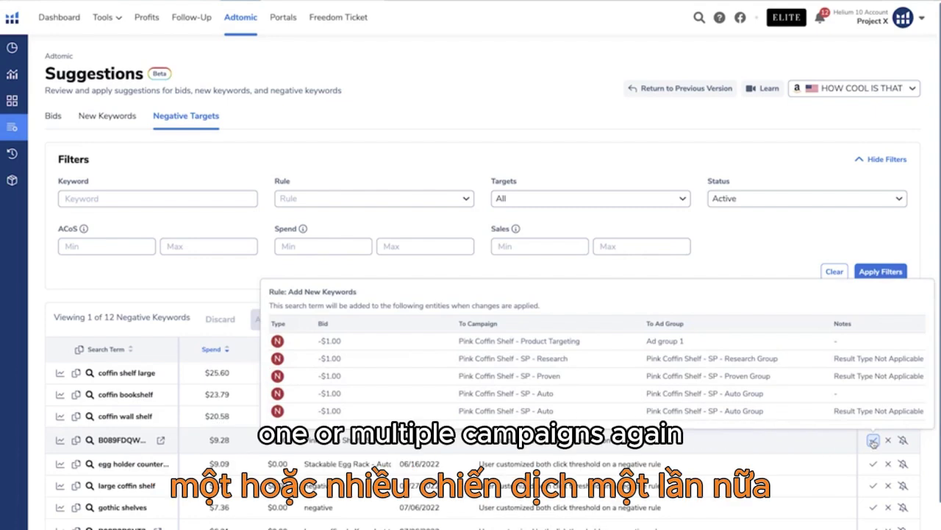
{"action": "mouse_move", "coordinate": [873, 466]}
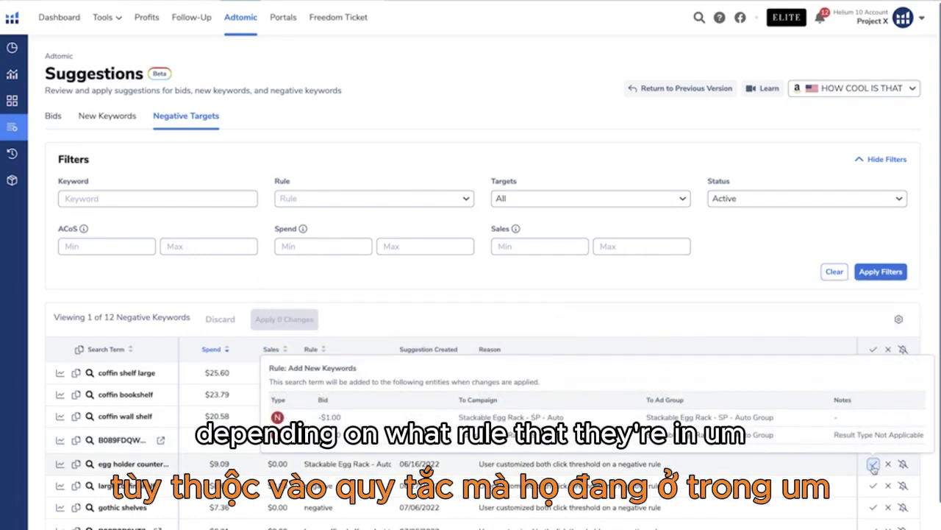
{"action": "mouse_move", "coordinate": [874, 485]}
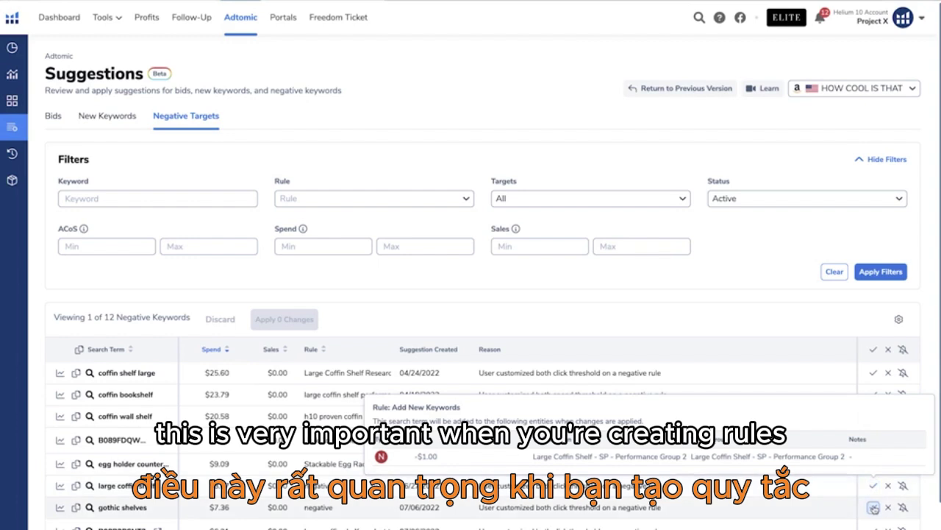
{"action": "mouse_move", "coordinate": [873, 508]}
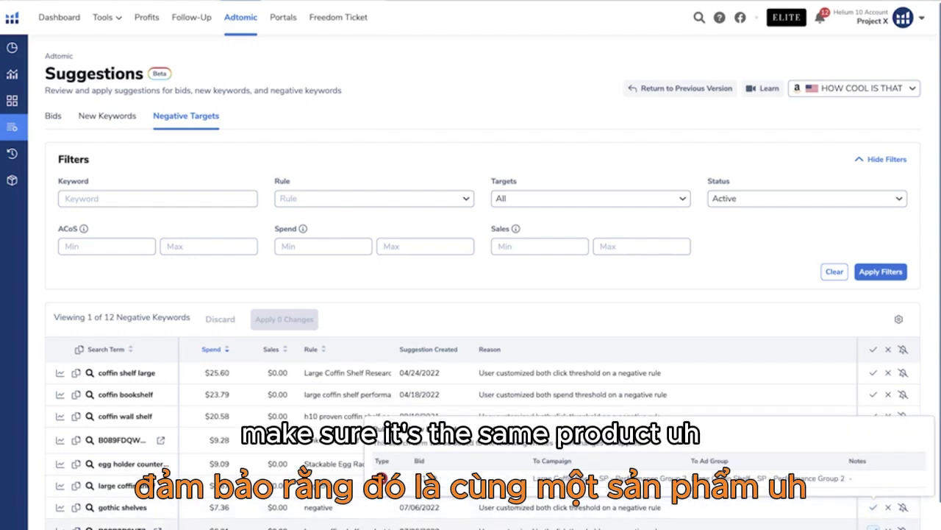
{"action": "mouse_move", "coordinate": [873, 528]}
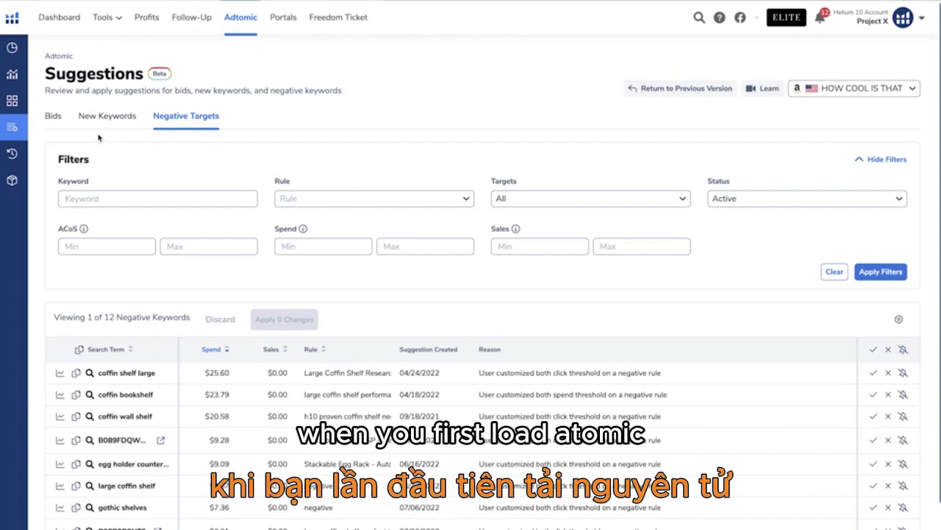
Step: Return to the bid suggestions and examine the default ACoS target, maximum bid and aggressiveness in the bid suggestion settings
{"action": "left_click", "coordinate": [53, 116]}
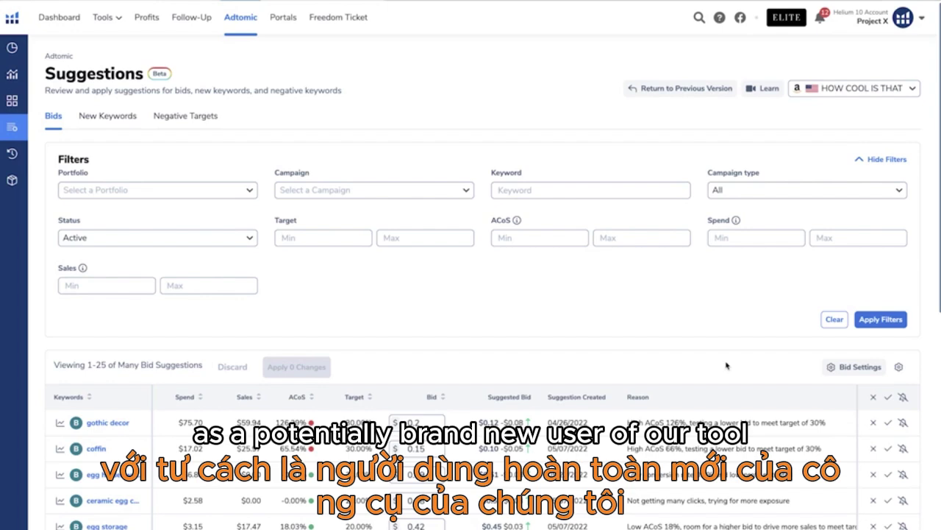
{"action": "left_click", "coordinate": [860, 369]}
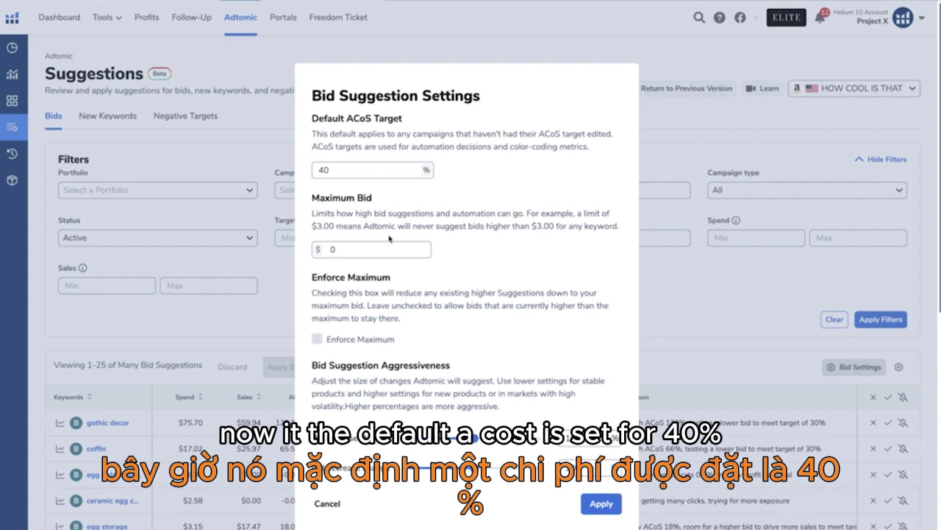
{"action": "left_click", "coordinate": [358, 168]}
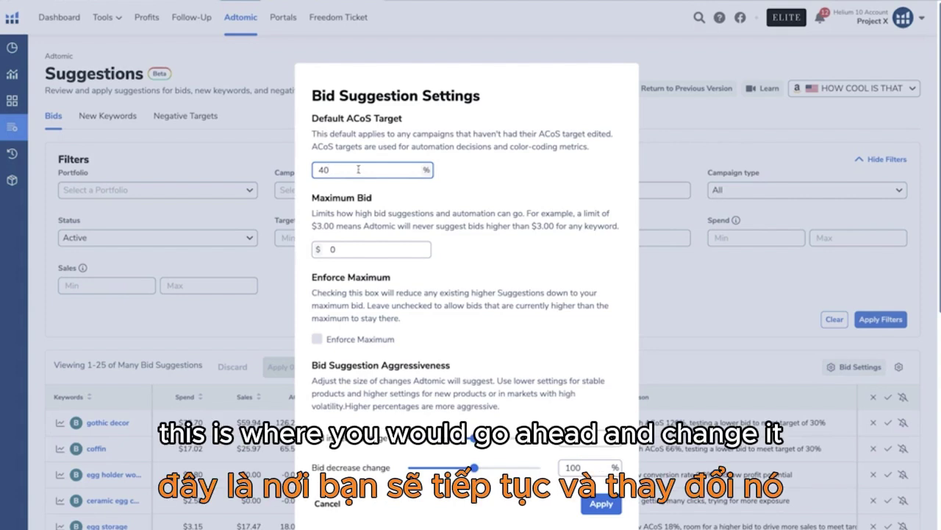
{"action": "left_click", "coordinate": [360, 254]}
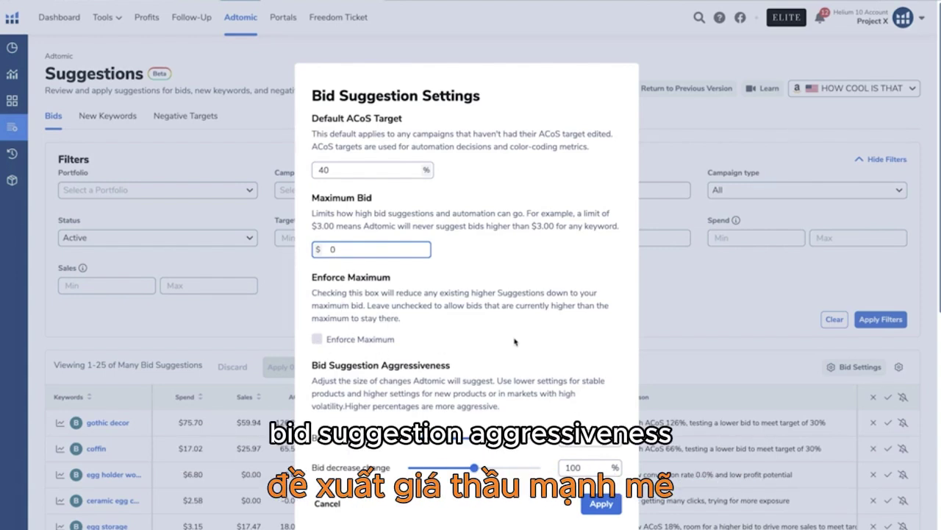
{"action": "scroll", "coordinate": [527, 342], "scroll_direction": "down", "scroll_amount": 1}
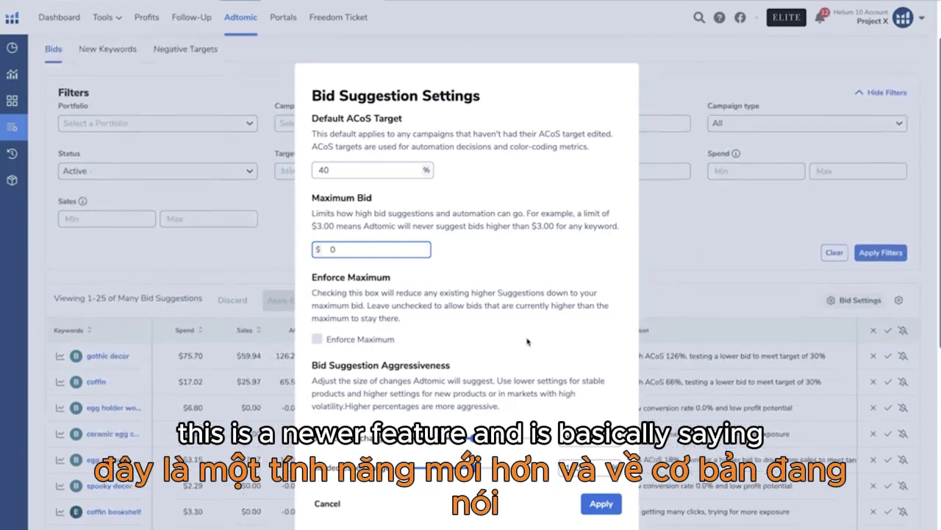
{"action": "scroll", "coordinate": [527, 341], "scroll_direction": "up", "scroll_amount": 1}
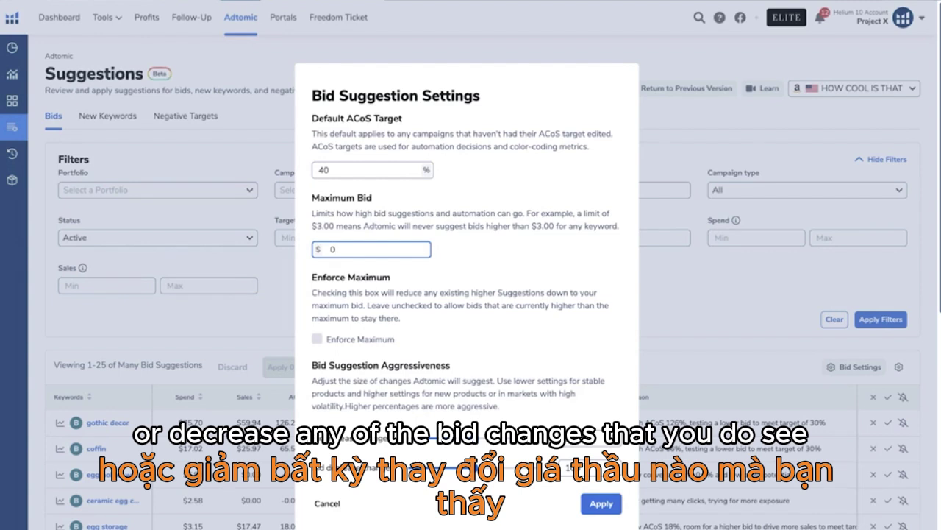
Step: Try adjusting the bid increase aggressiveness and dismiss the bid suggestion settings without applying them
{"action": "left_click", "coordinate": [478, 438]}
{"action": "mouse_move", "coordinate": [482, 439]}
{"action": "left_mouse_down"}
{"action": "mouse_move", "coordinate": [534, 443]}
{"action": "mouse_move", "coordinate": [474, 439]}
{"action": "left_mouse_up"}
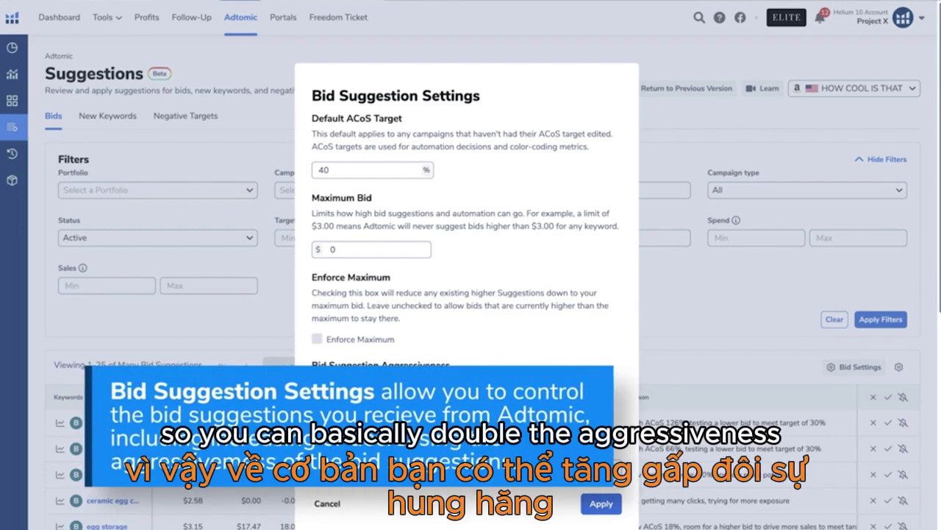
{"action": "left_click", "coordinate": [657, 300]}
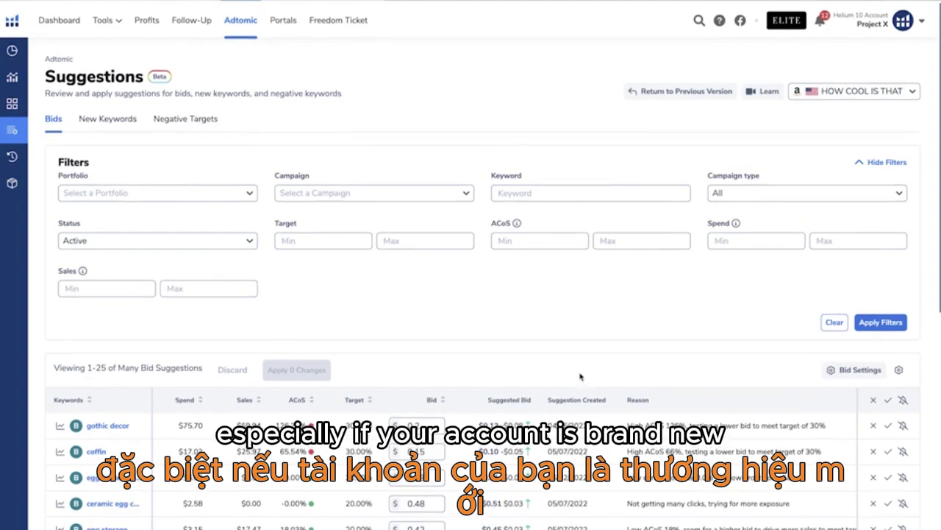
{"action": "scroll", "coordinate": [580, 377], "scroll_direction": "down", "scroll_amount": 5}
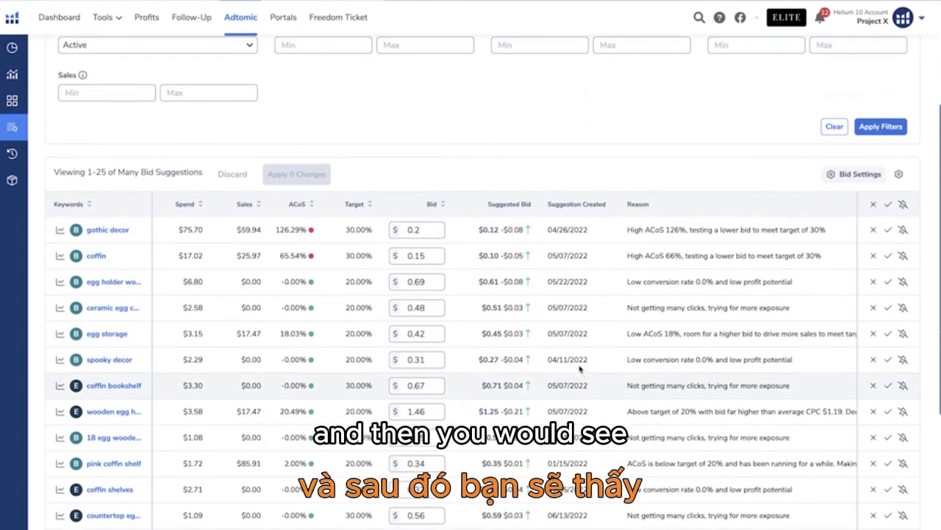
{"action": "scroll", "coordinate": [580, 364], "scroll_direction": "up", "scroll_amount": 4}
{"action": "scroll", "coordinate": [579, 357], "scroll_direction": "up", "scroll_amount": 2}
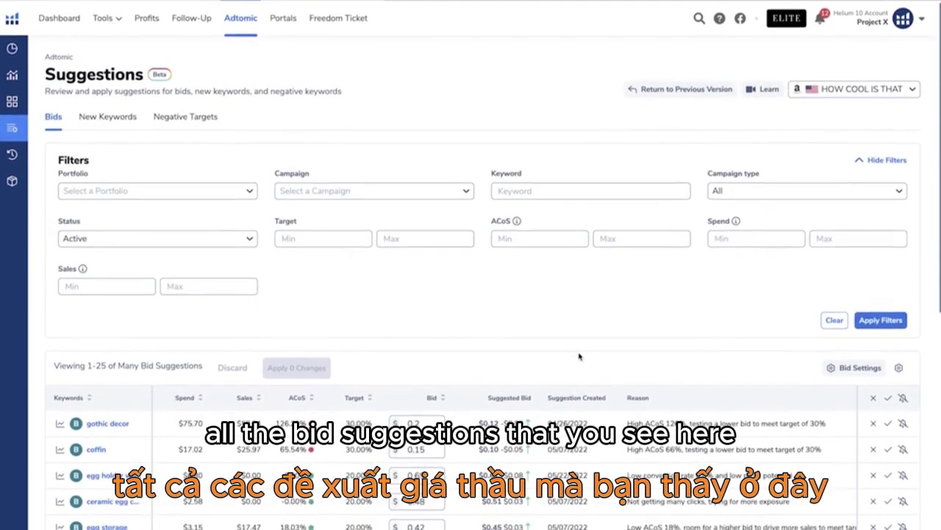